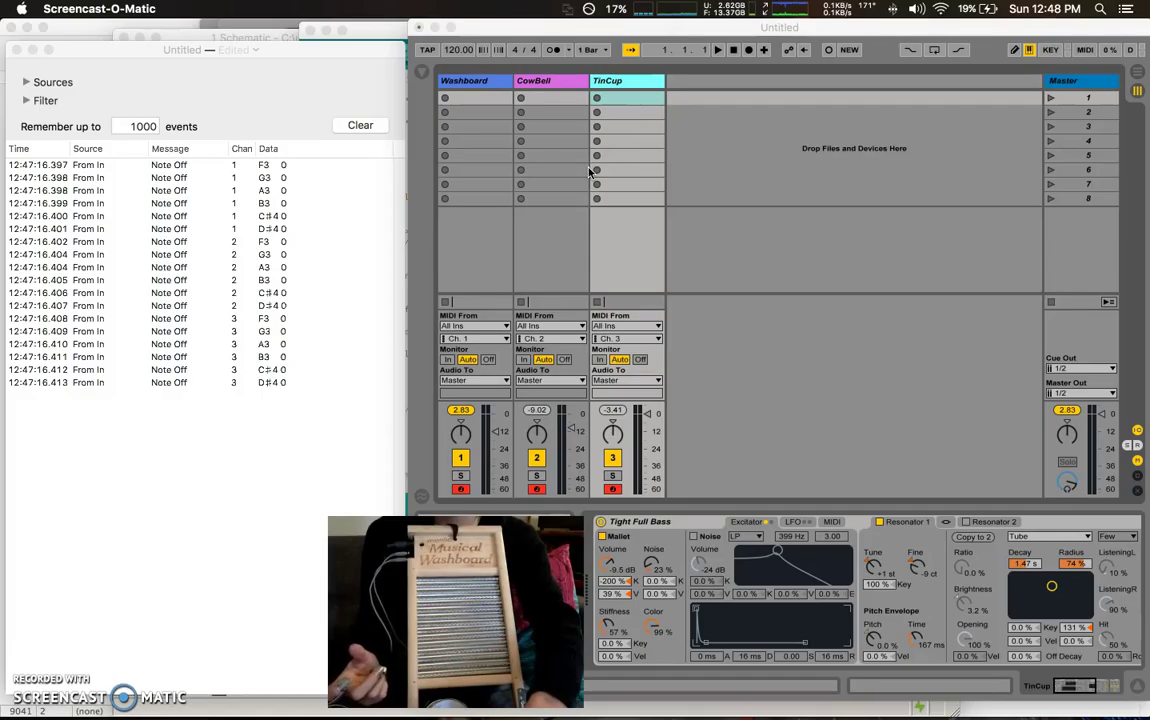
Select the Washboard track, show the device browser and switch to the Arrangement timeline.
click(475, 87)
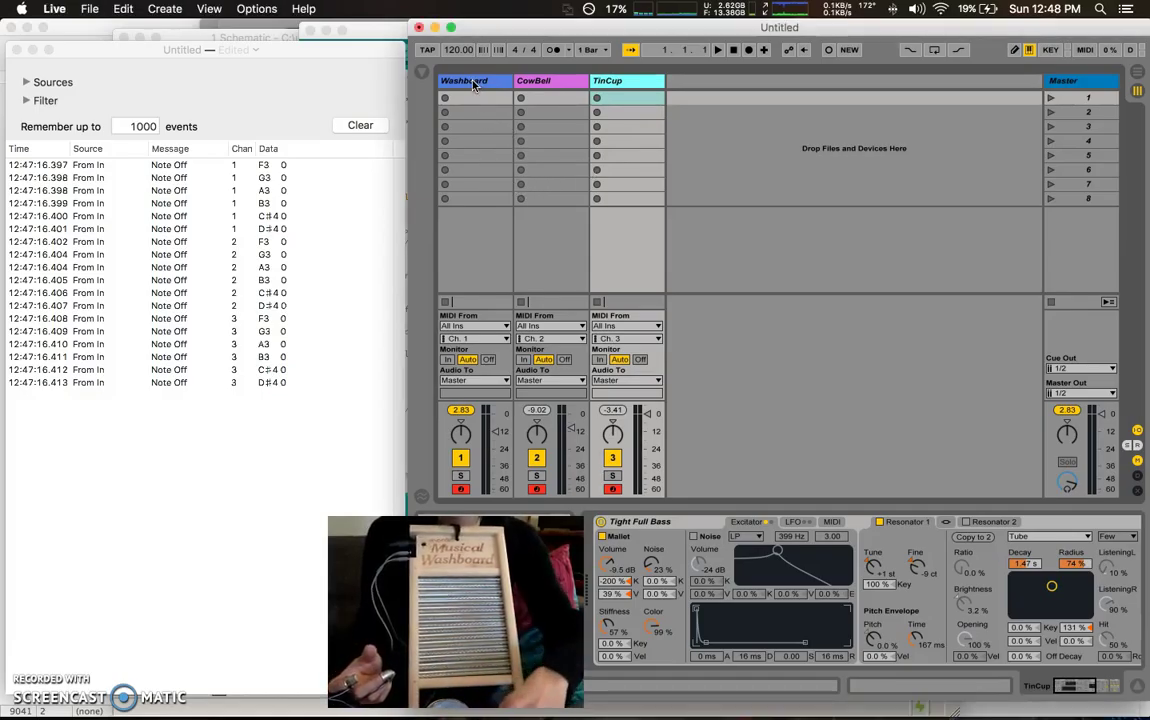
click(475, 86)
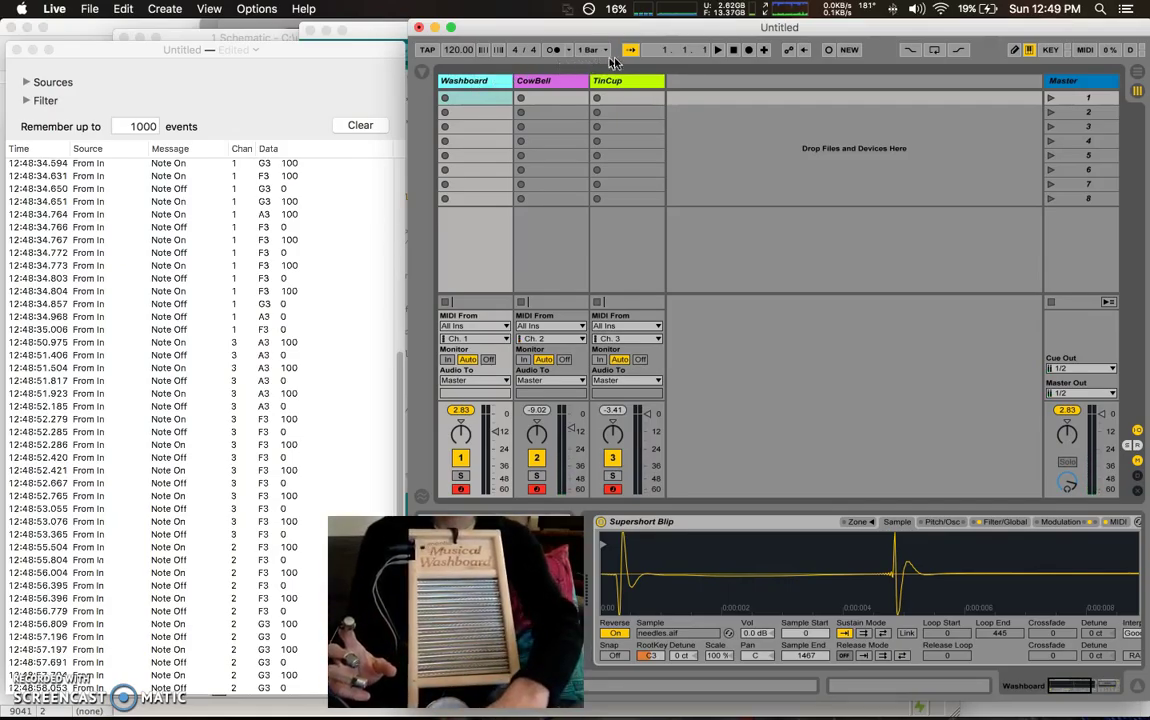
key(super+alt+b)
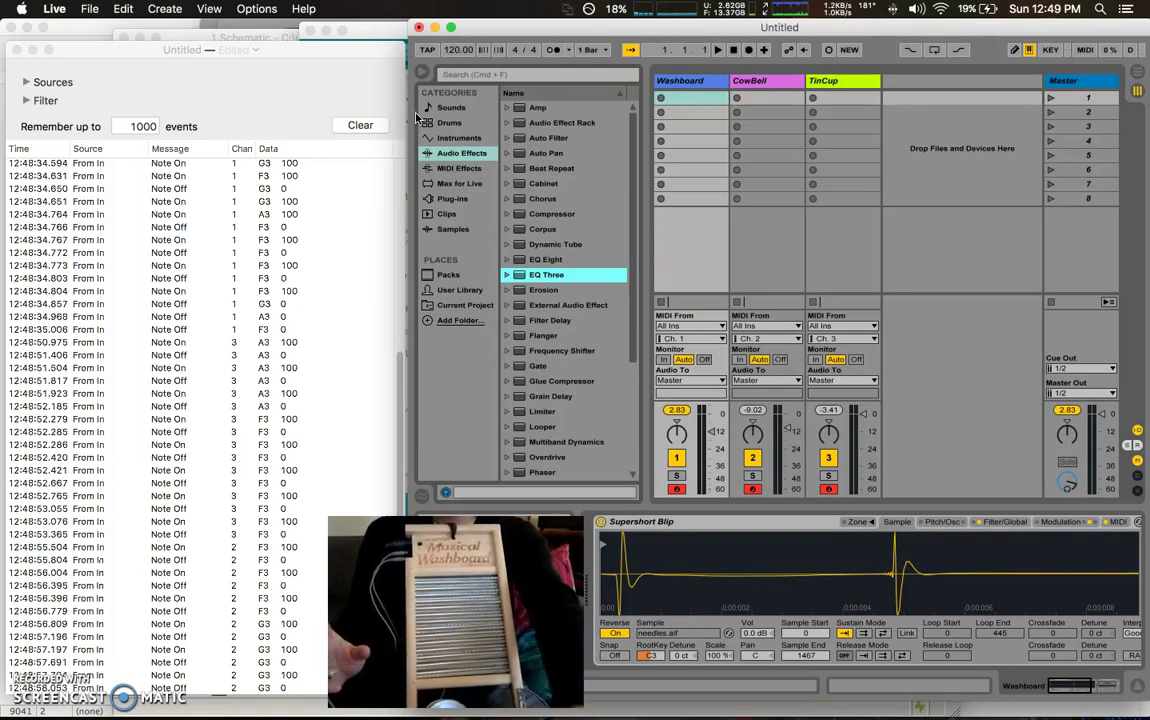
key(Tab)
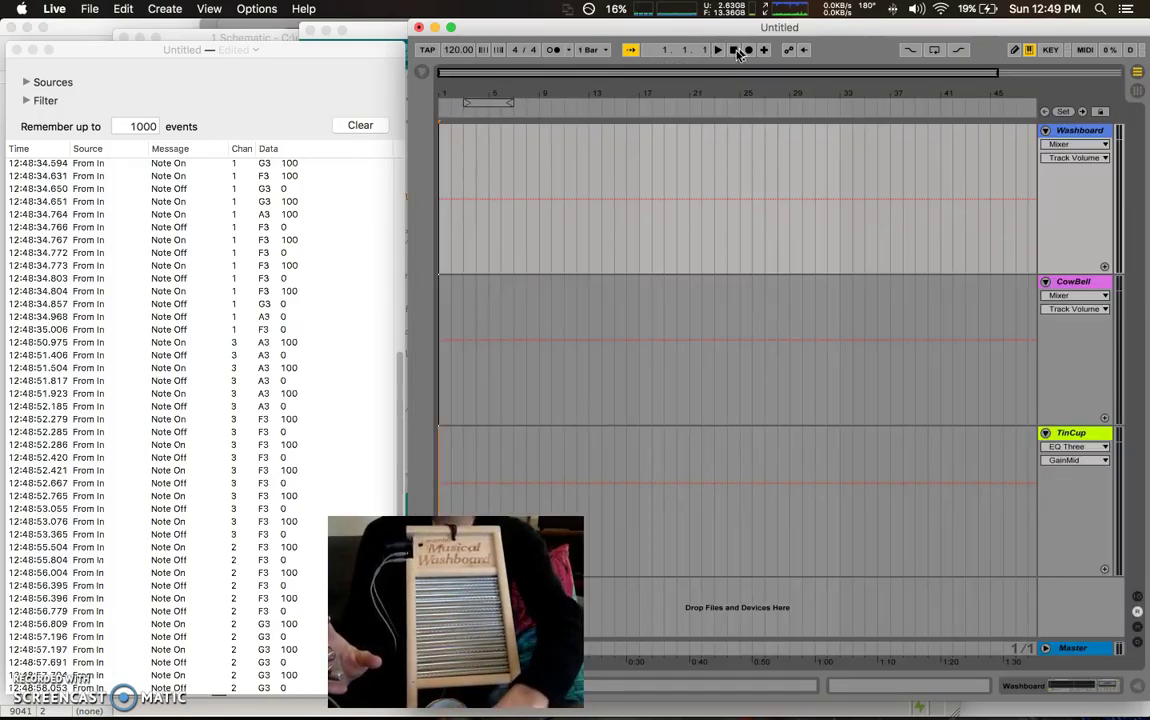
Start Arrangement recording to capture washboard playing on the Washboard, CowBell and TinCup tracks.
click(748, 50)
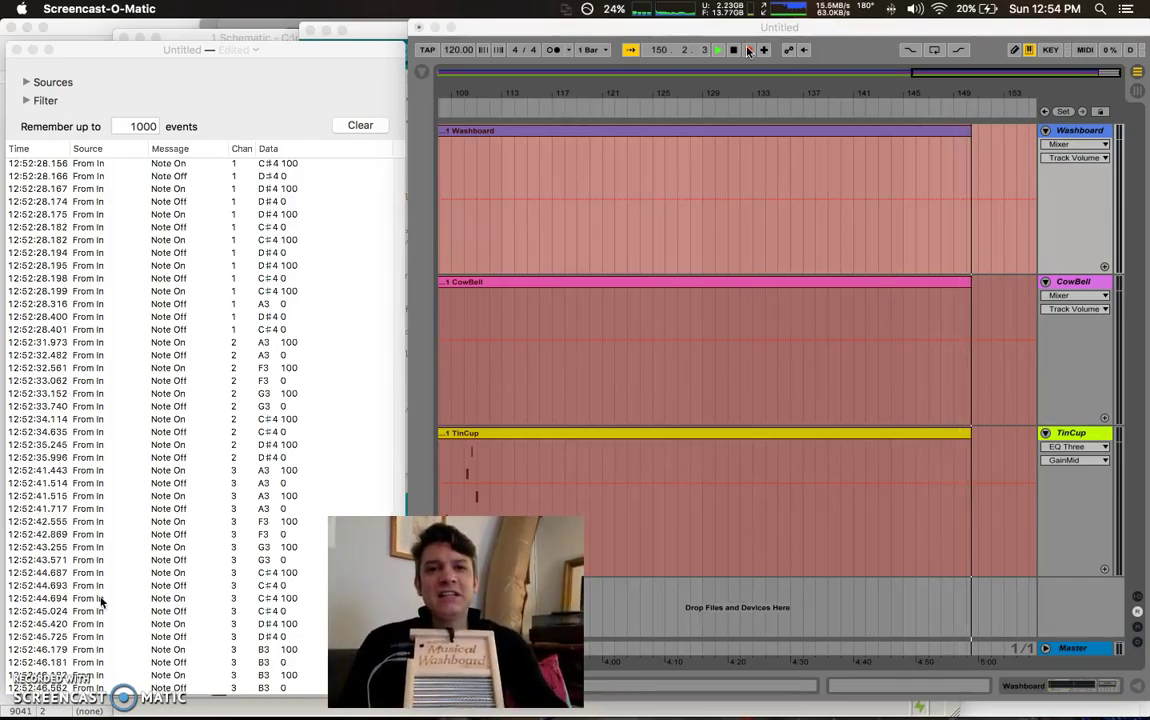
Stop the arrangement recording and scroll back through the recorded clips.
click(748, 50)
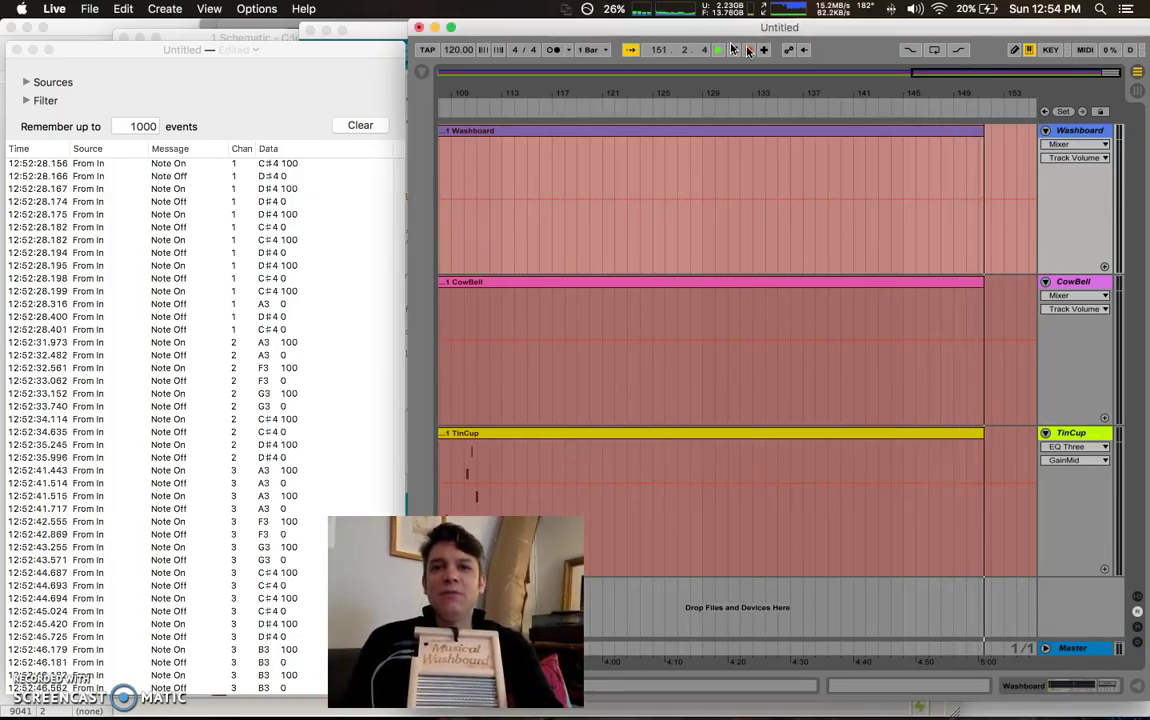
click(748, 50)
scroll(688, 330, left, 5)
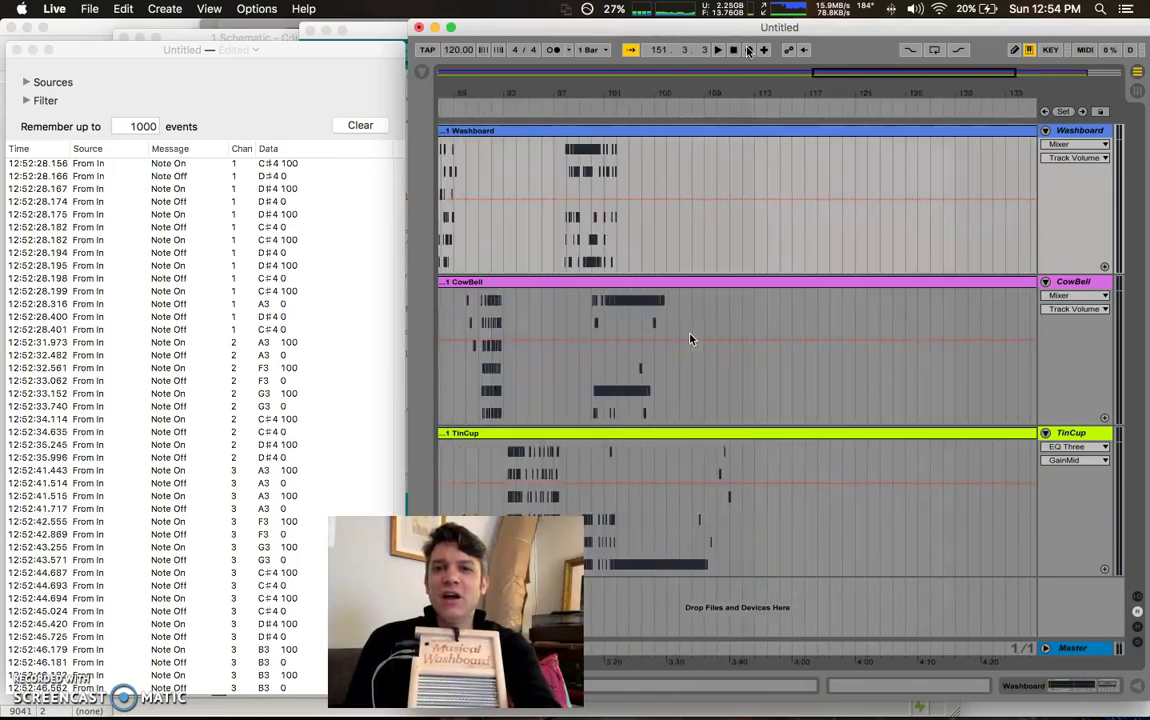
scroll(688, 330, left, 5)
scroll(785, 390, left, 3)
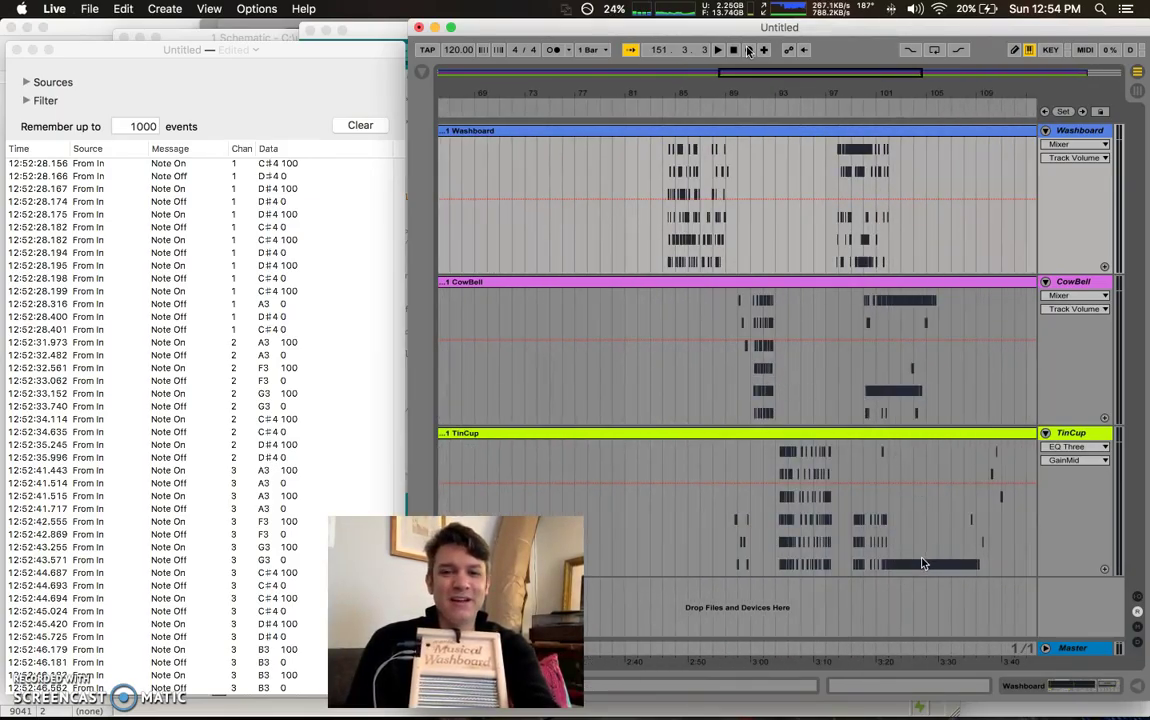
Review the recorded notes around bars 100-105 in the TinCup, CowBell and Washboard tracks.
click(922, 563)
click(901, 399)
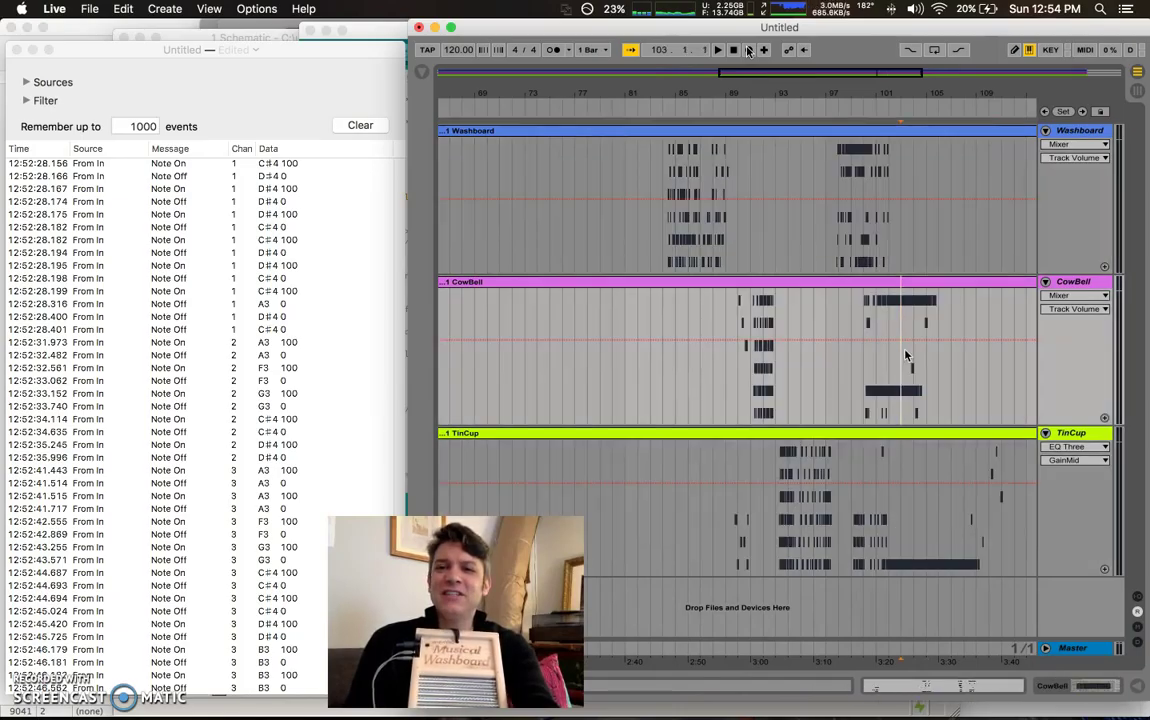
click(858, 152)
scroll(740, 345, left, 5)
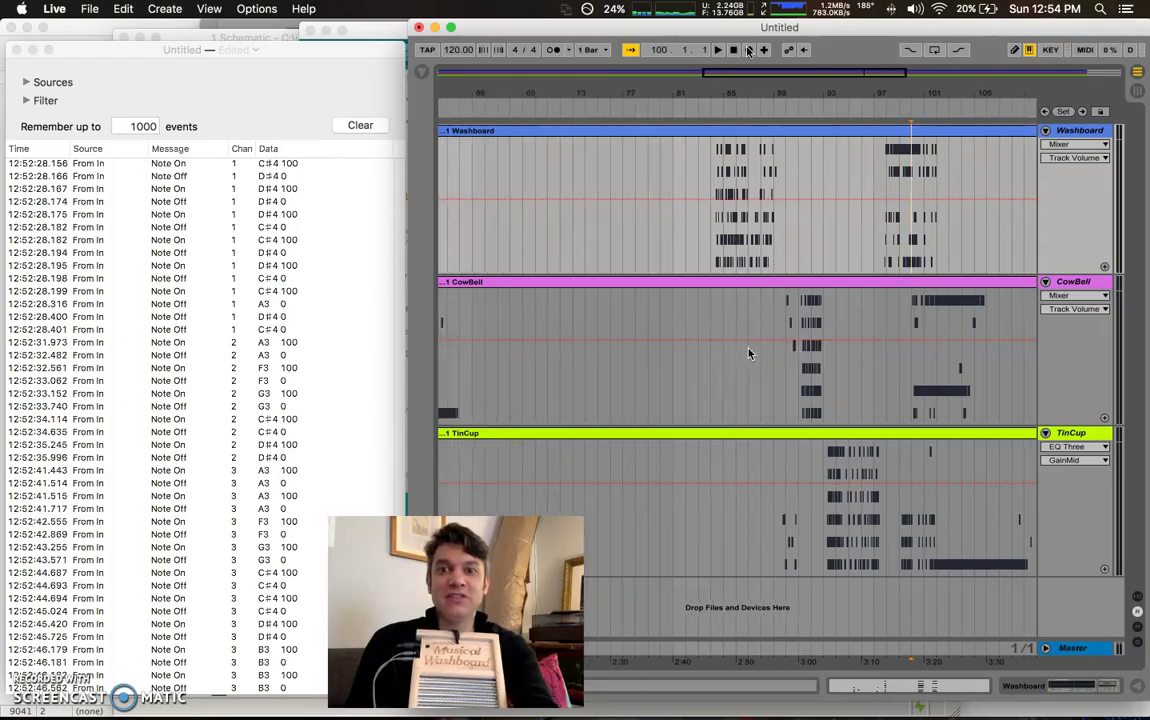
scroll(749, 353, left, 15)
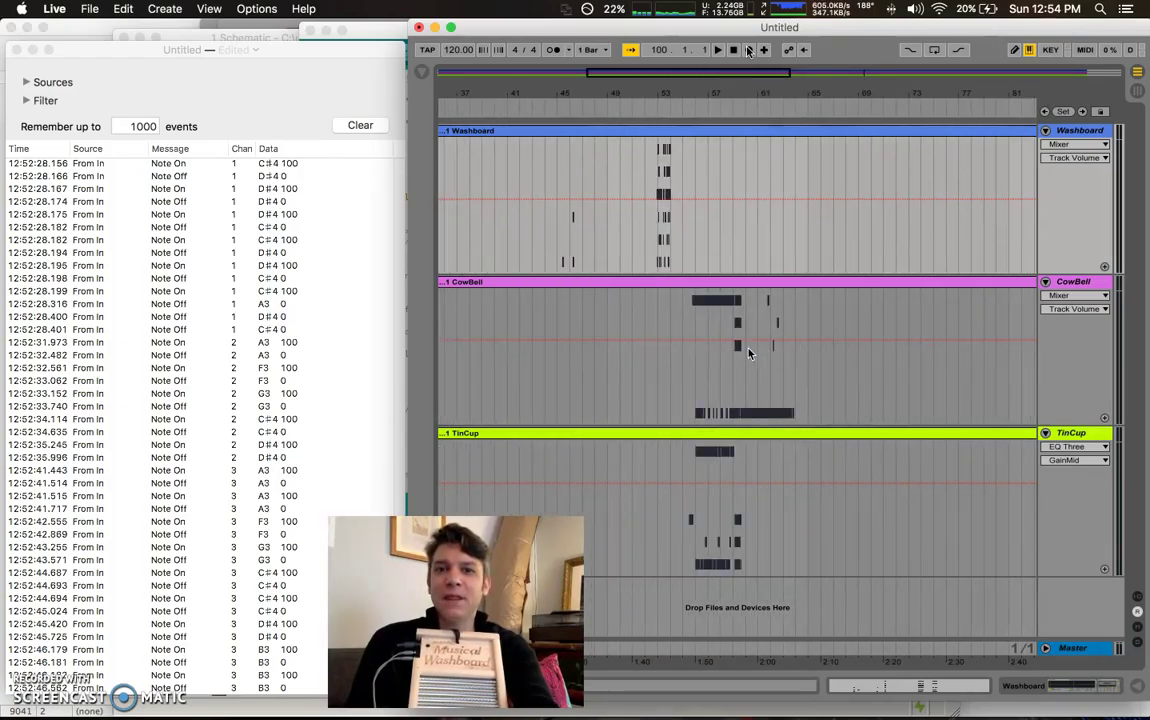
scroll(749, 353, right, 5)
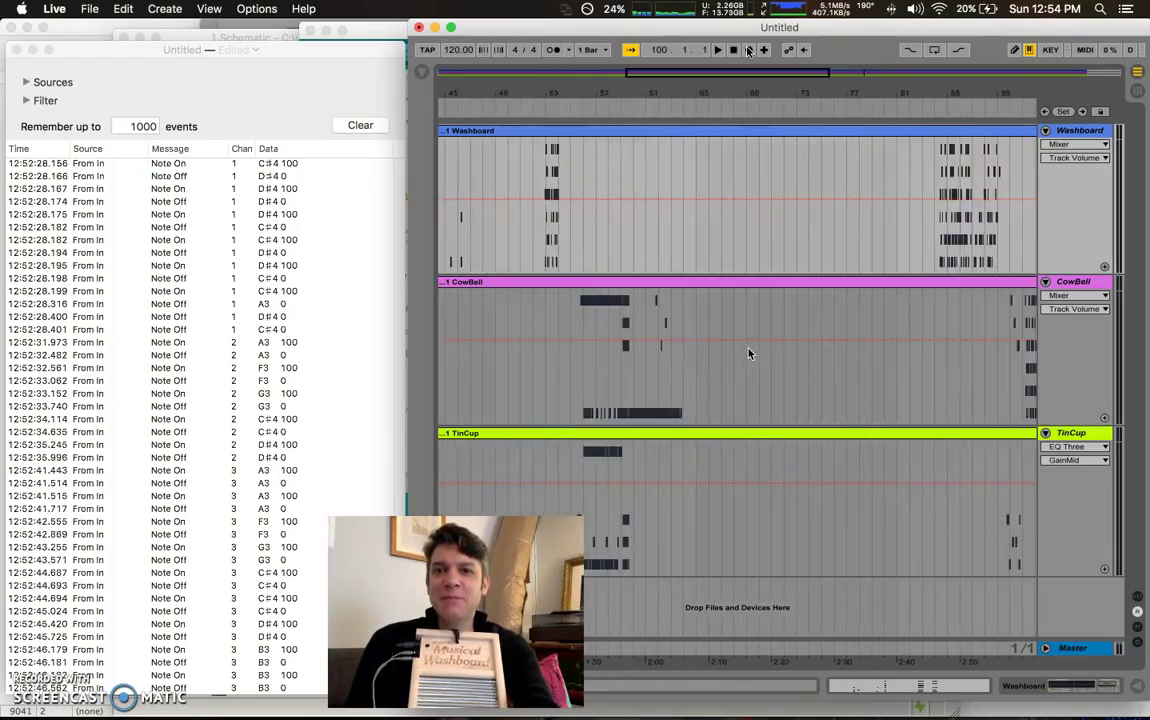
scroll(749, 353, right, 12)
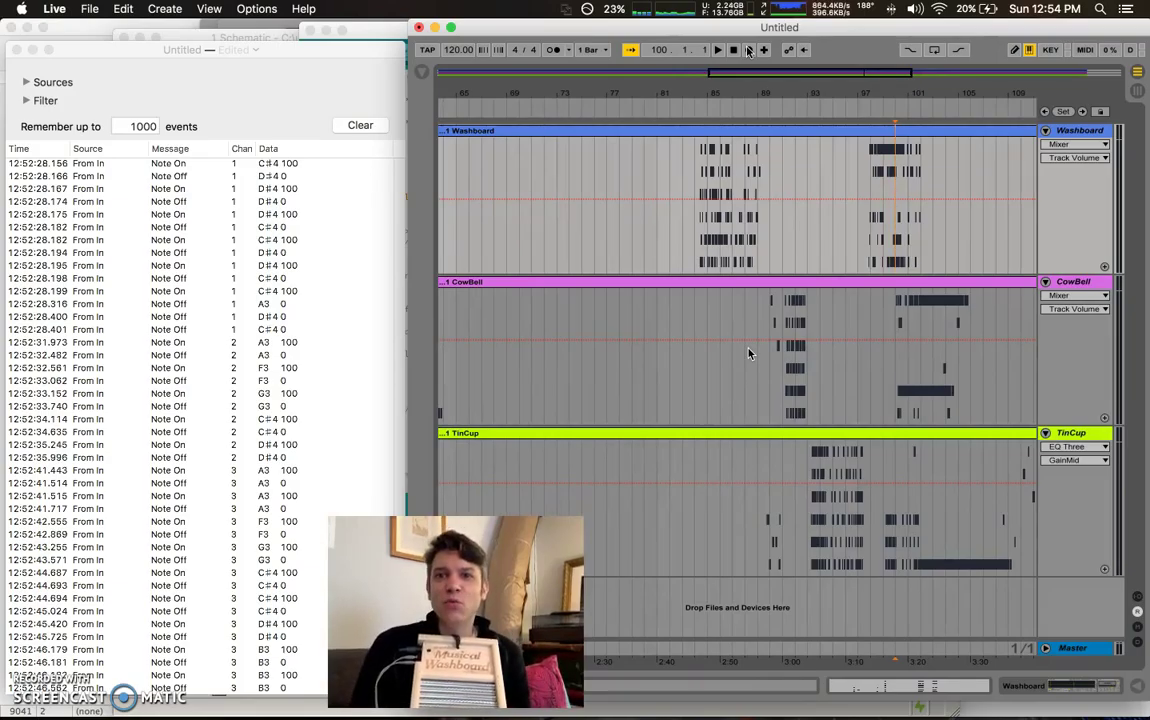